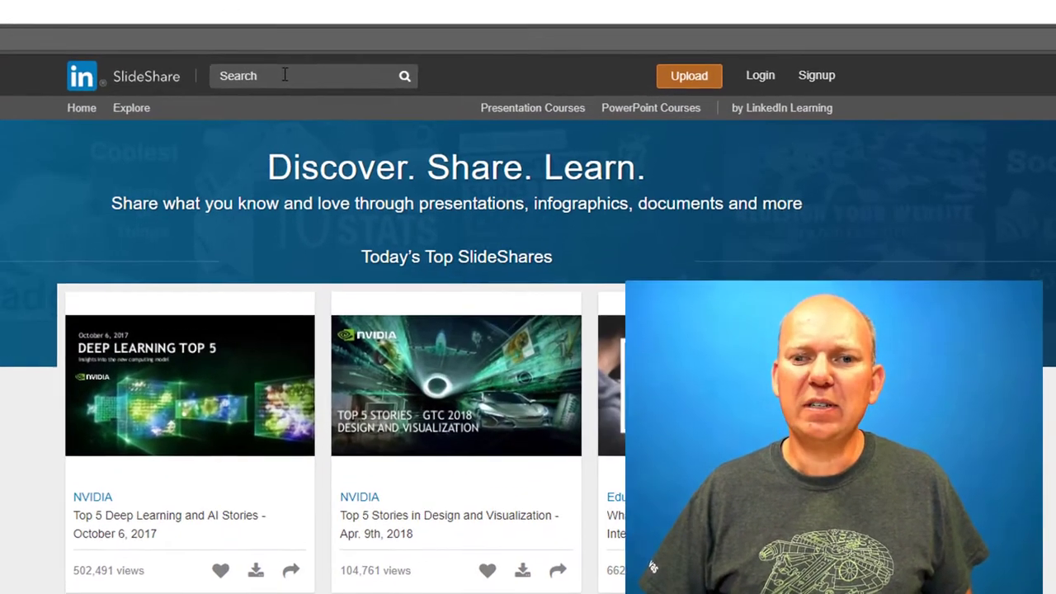
# Search SlideShare presentations for 'Digital mobbing'
pyautogui.click(394, 56)
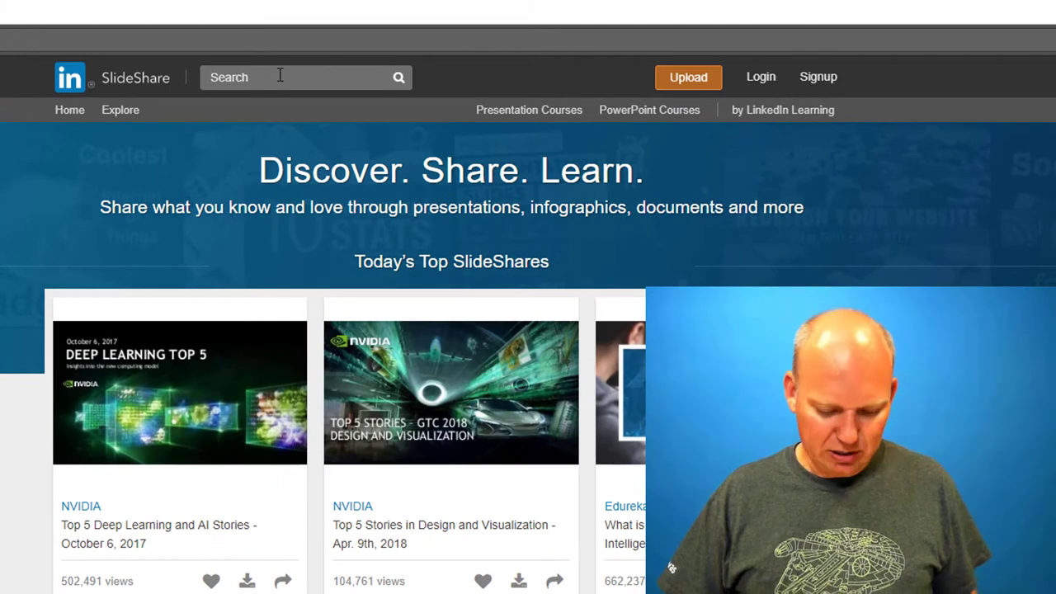
pyautogui.write('Digital mobbing')
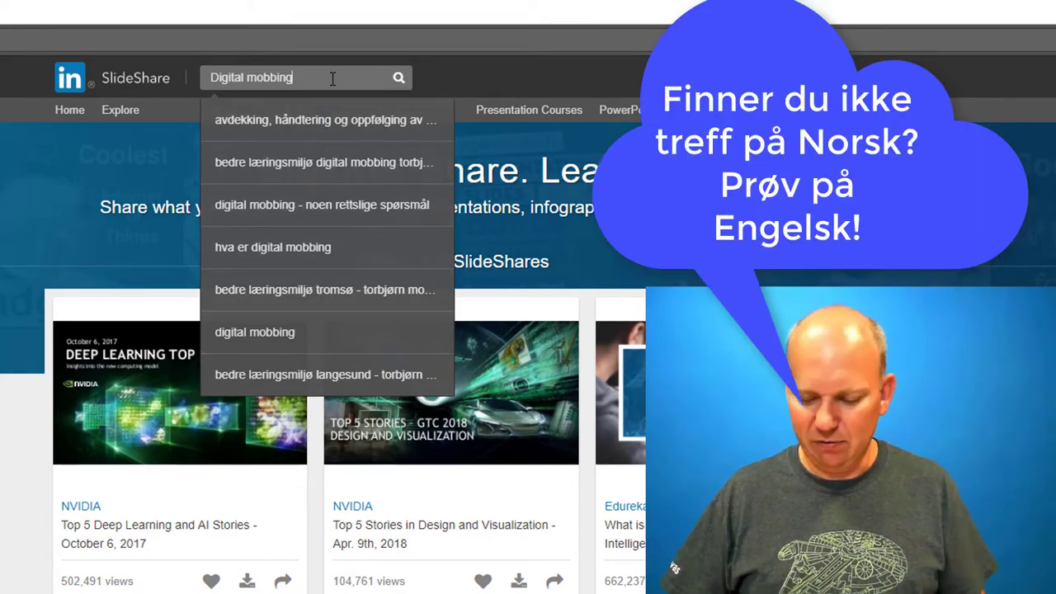
pyautogui.press('Return')
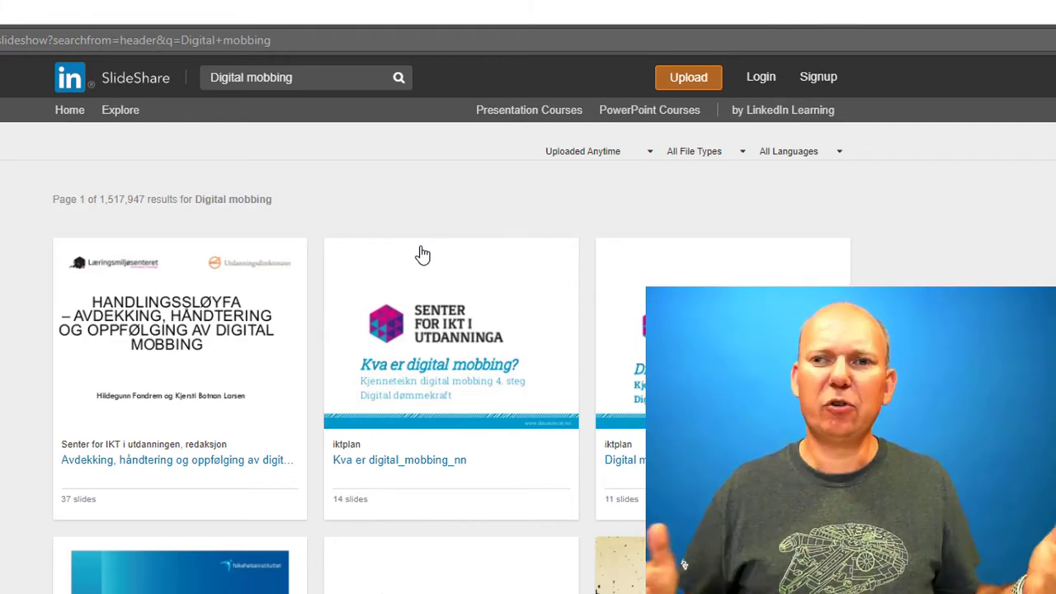
# Open 'Kva er digital mobbing', page ahead to slide 3, then go to the sign-up page
pyautogui.click(465, 311)
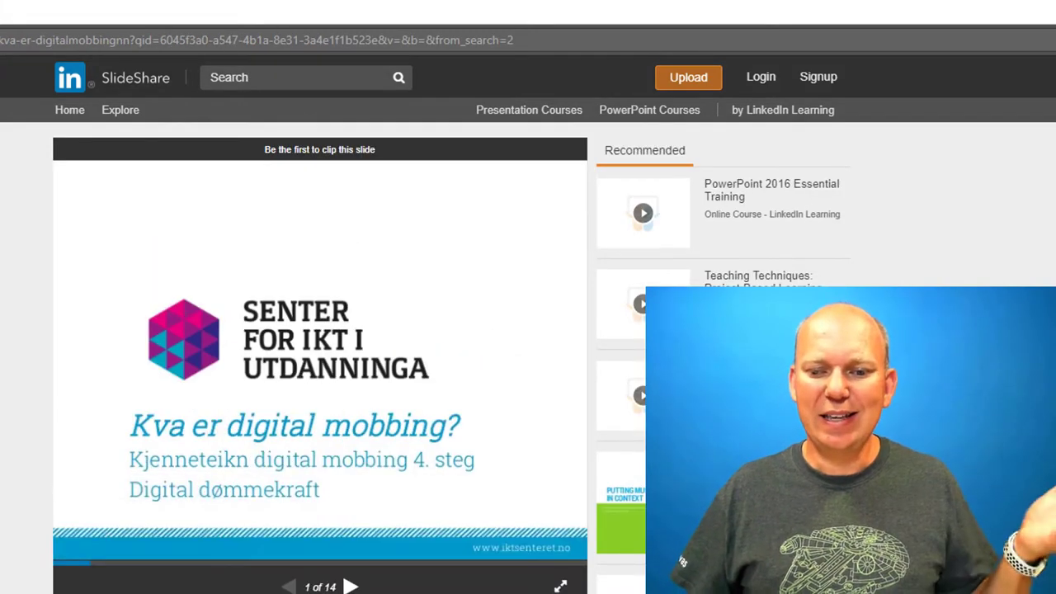
pyautogui.click(350, 585)
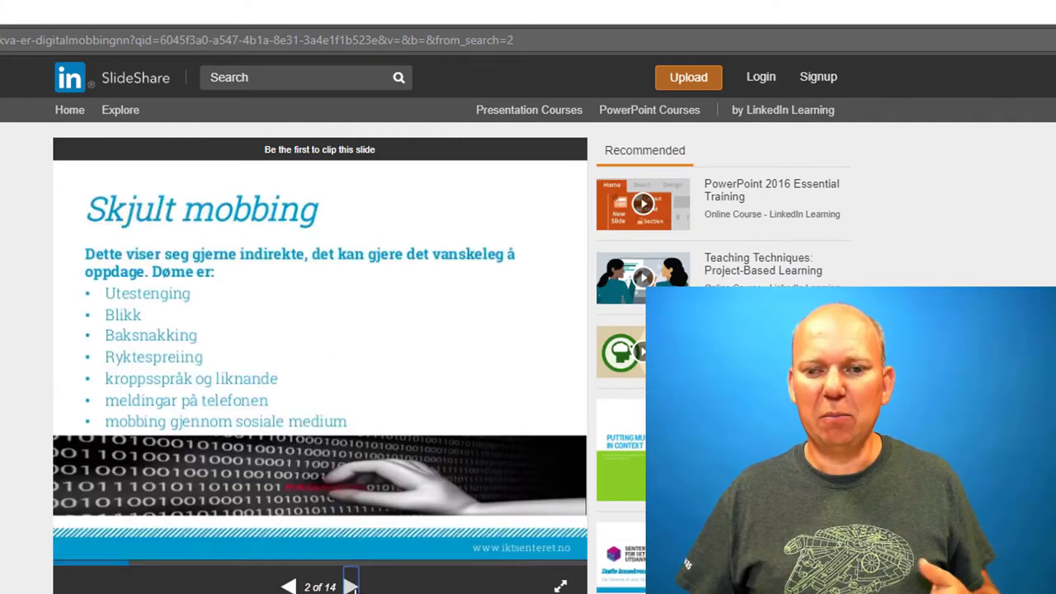
pyautogui.click(351, 586)
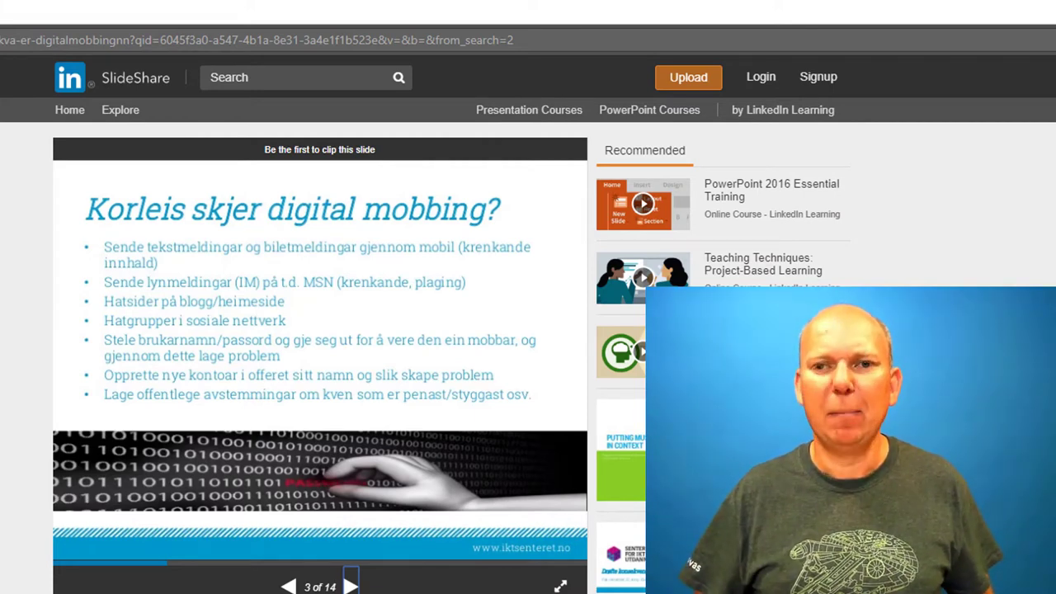
pyautogui.click(820, 78)
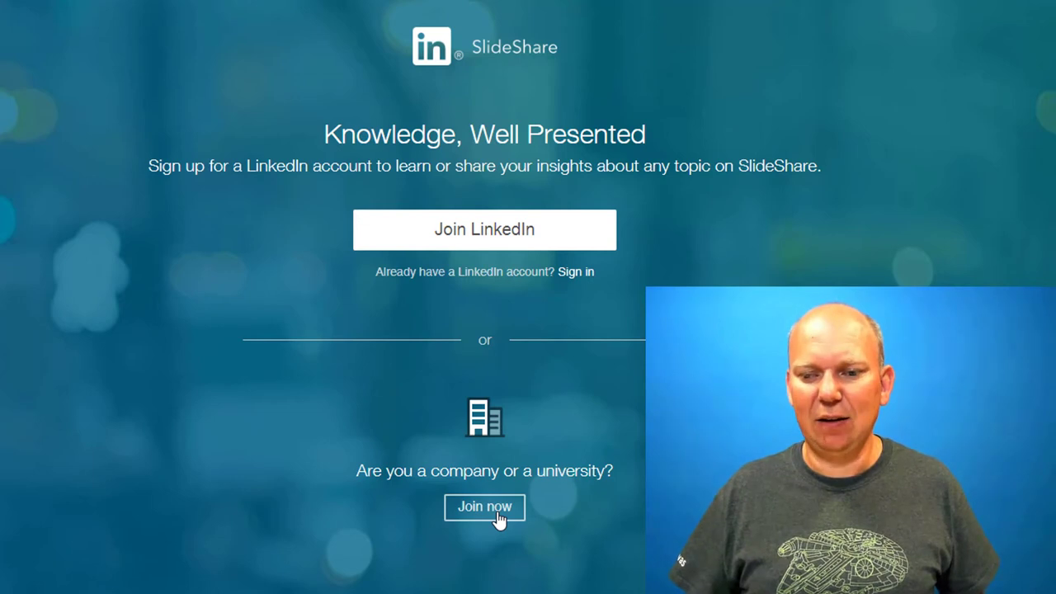
# Join SlideShare as a company or university and reach the Upload a file page
pyautogui.click(498, 513)
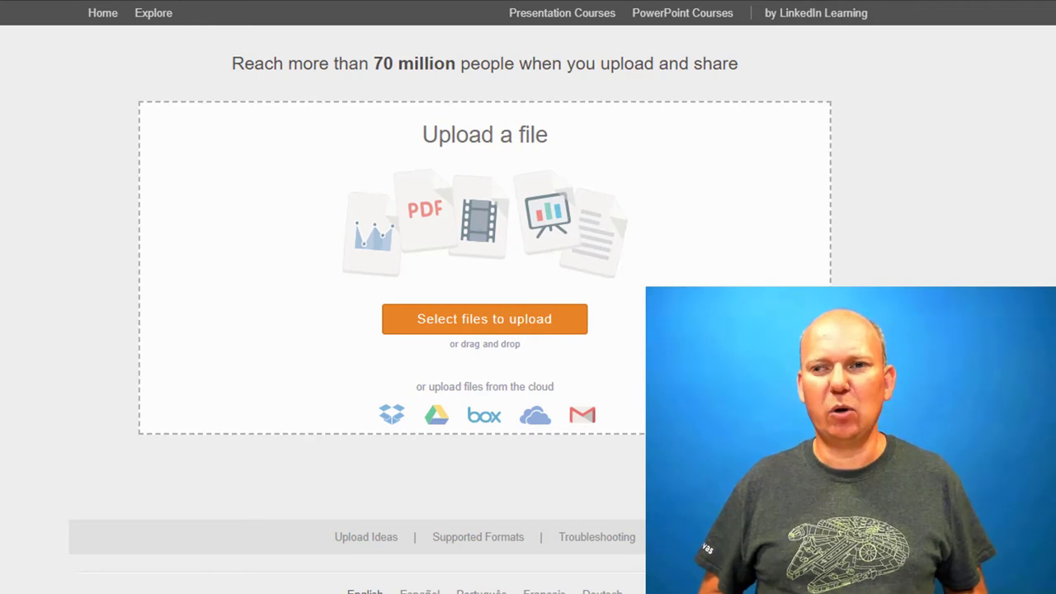
pyautogui.scroll(1, 528, 297)
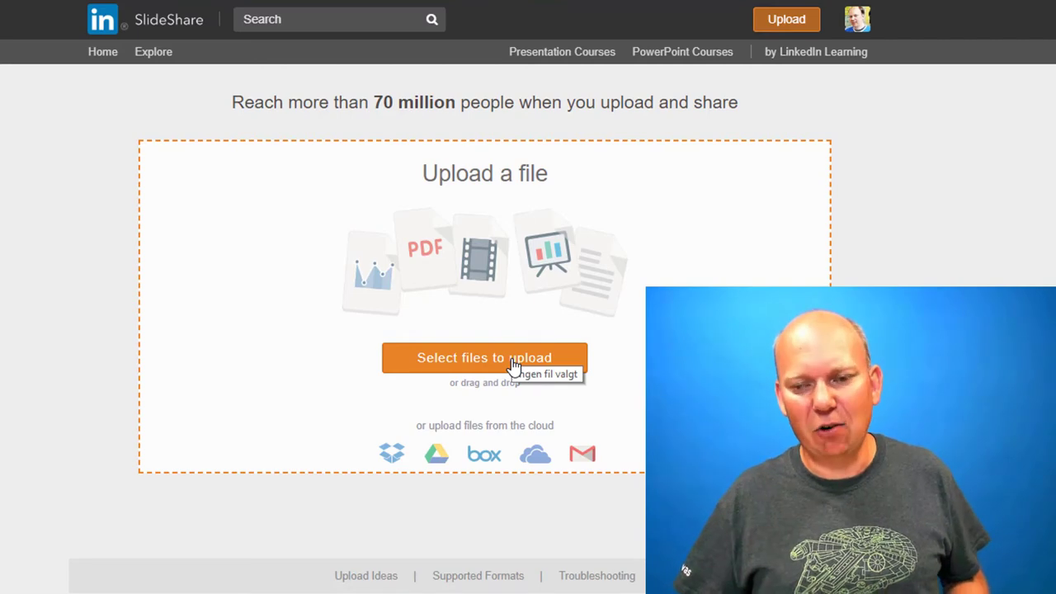
# Choose 'blueprint demo' from the Dokumenter folder as the file to upload
pyautogui.click(511, 362)
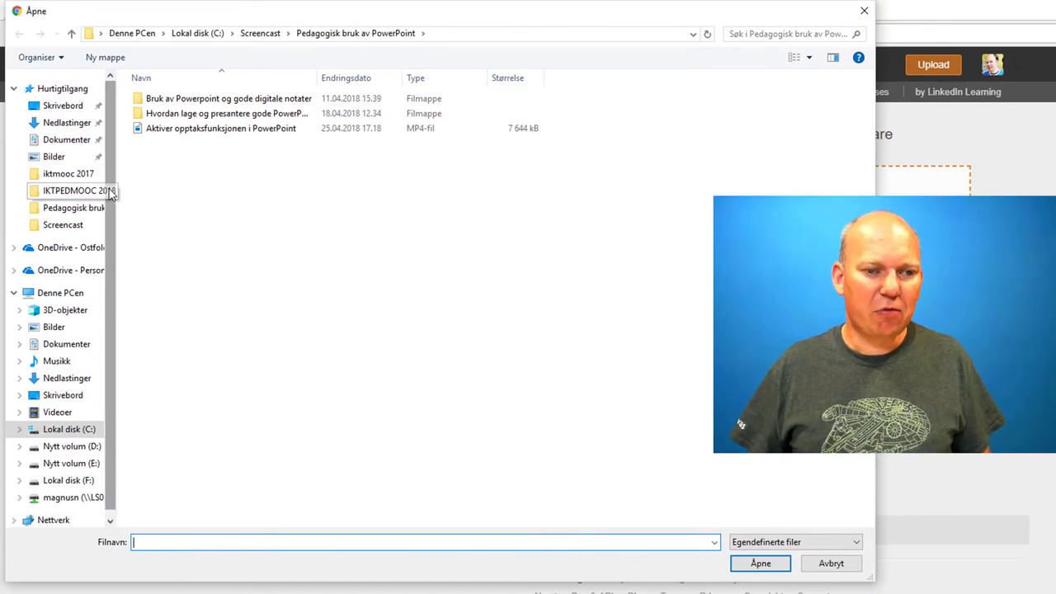
pyautogui.click(69, 140)
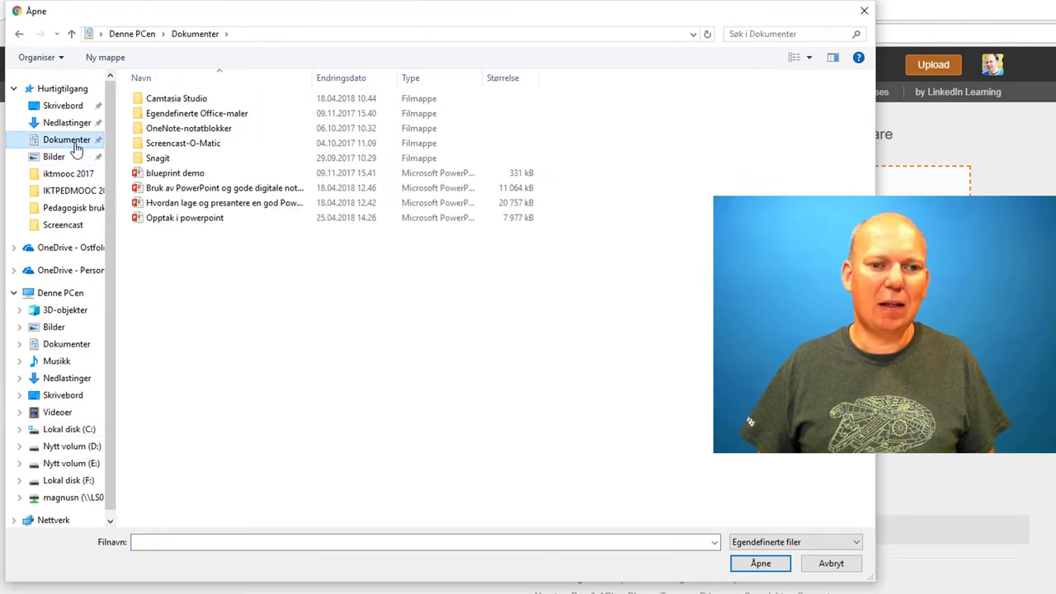
pyautogui.click(190, 175)
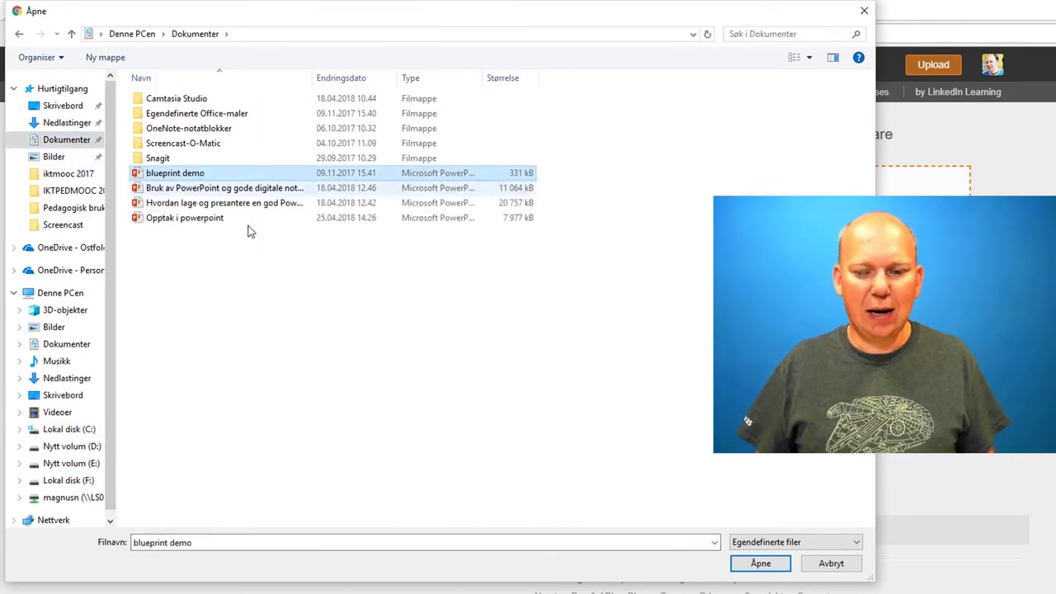
pyautogui.click(760, 564)
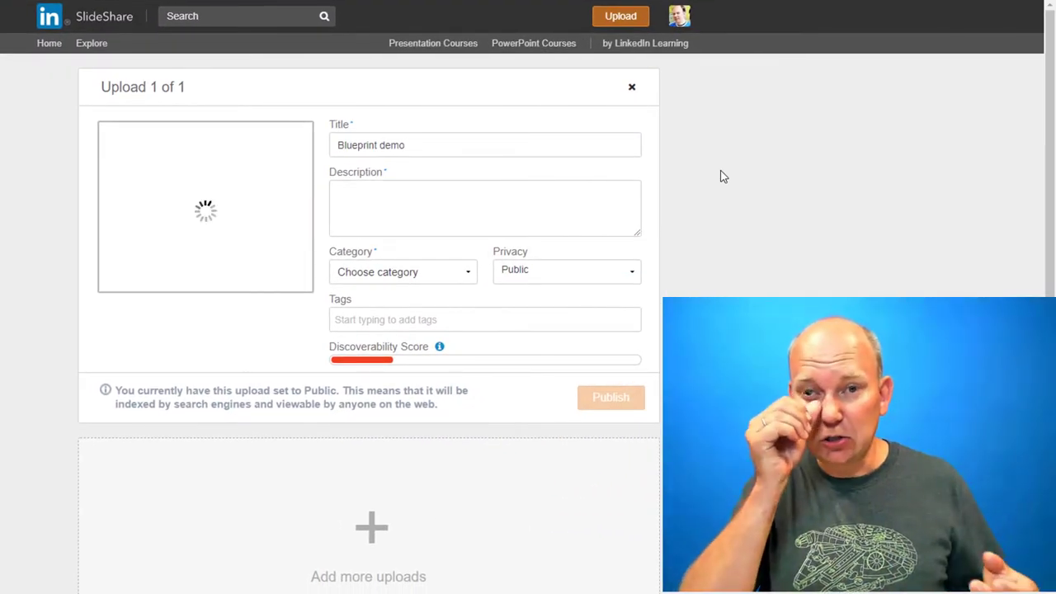
# Copy the title 'Blueprint demo' into the description field
pyautogui.click(454, 213)
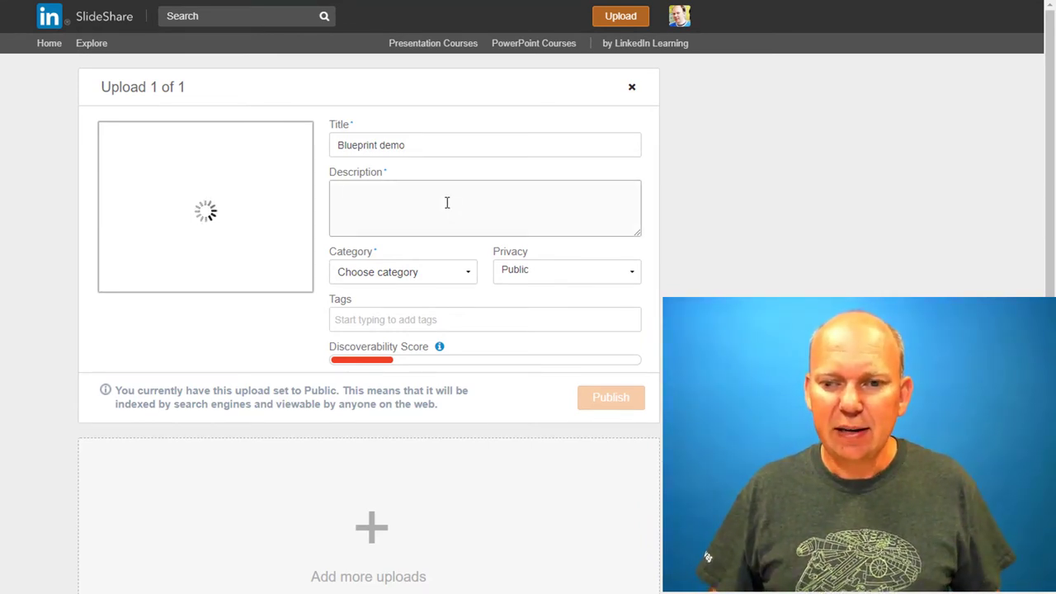
pyautogui.moveTo(431, 145); pyautogui.dragTo(320, 155)
pyautogui.hotkey('ctrl', 'c')
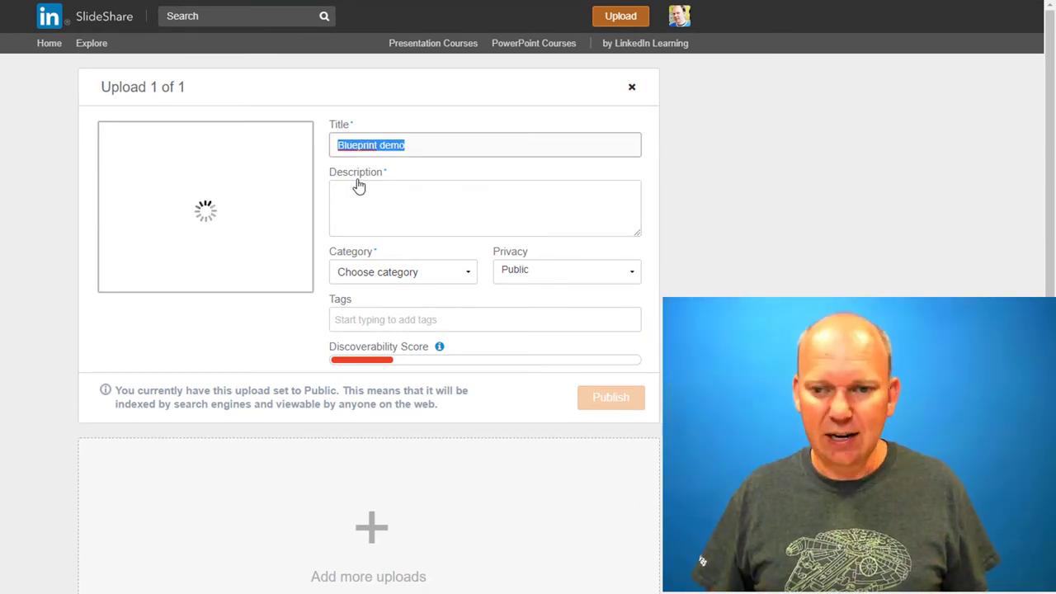
pyautogui.click(368, 201)
pyautogui.hotkey('ctrl', 'v')
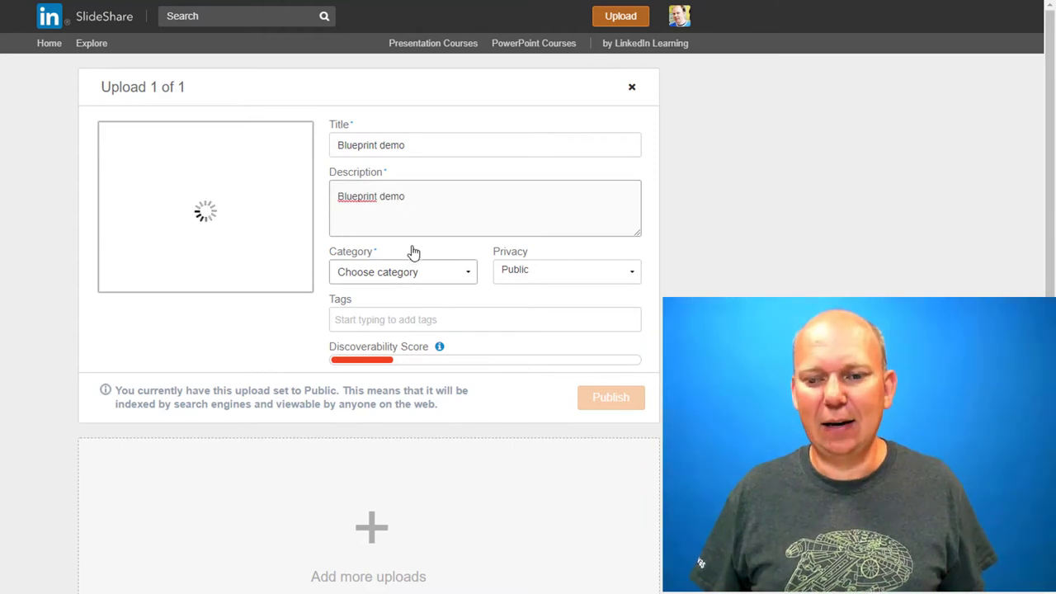
# Set the category to Education and keep privacy on Public
pyautogui.click(466, 273)
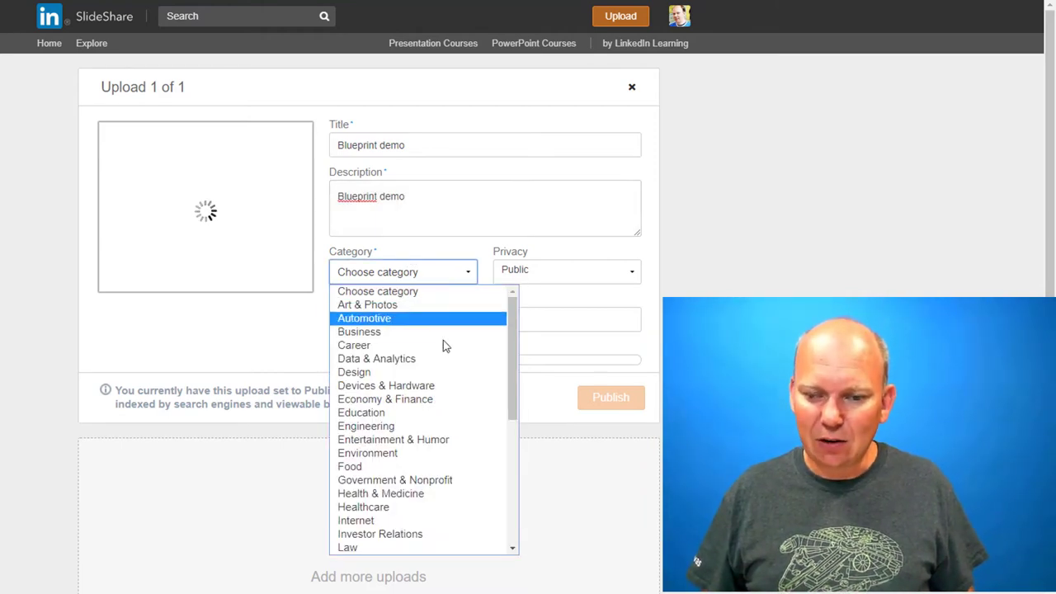
pyautogui.click(441, 413)
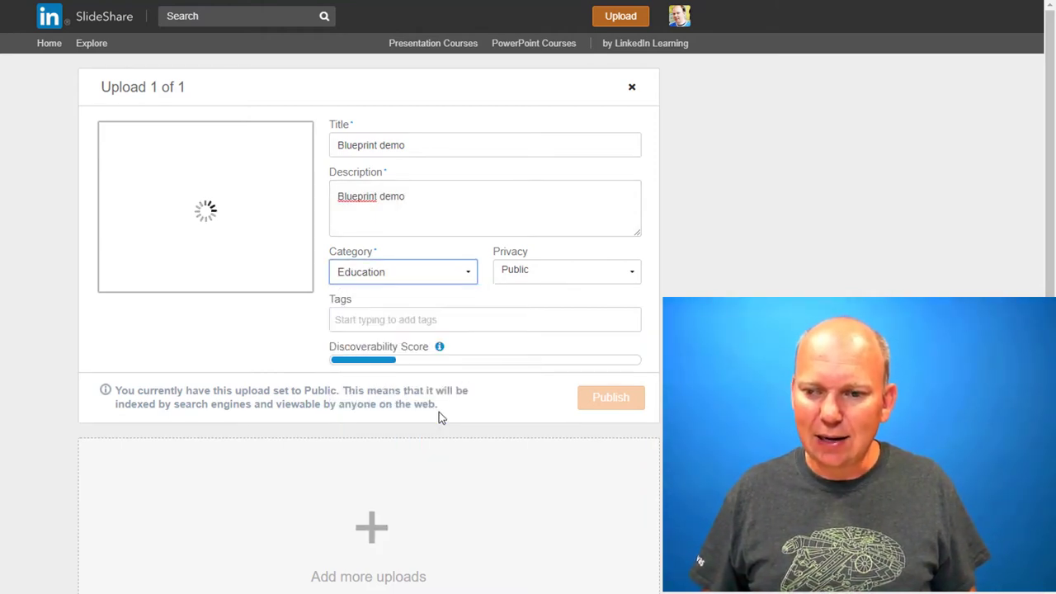
pyautogui.click(628, 274)
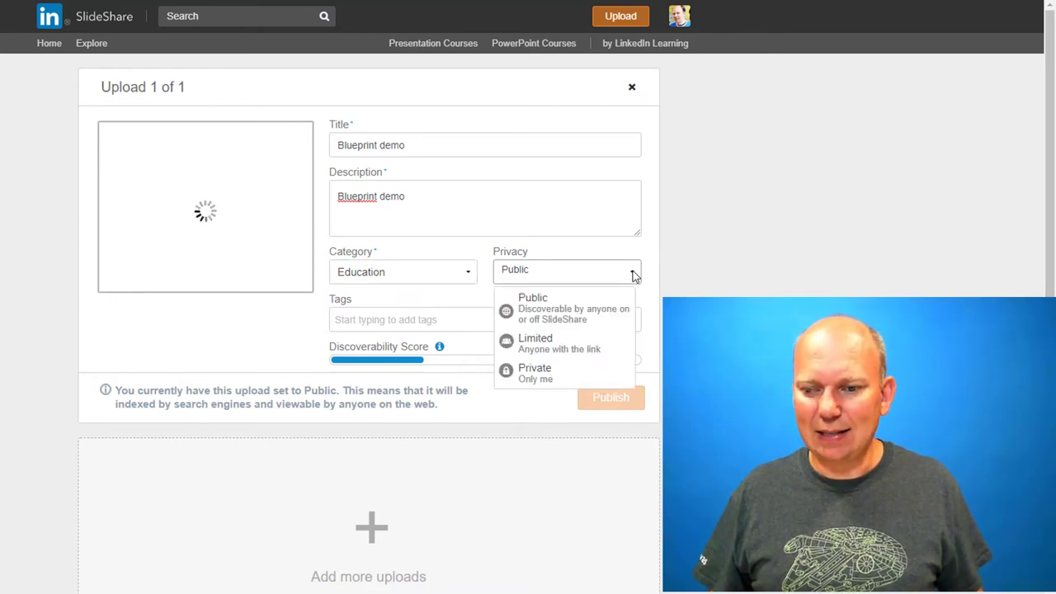
pyautogui.click(547, 313)
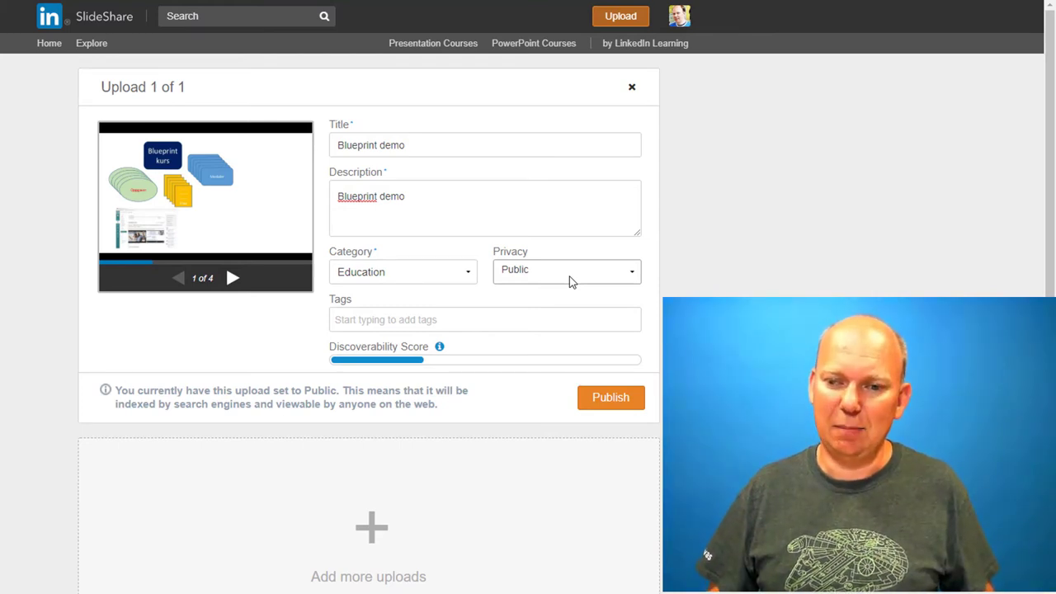
# Tag the presentation blueprint, ikt and iktmooc, then publish it
pyautogui.click(397, 323)
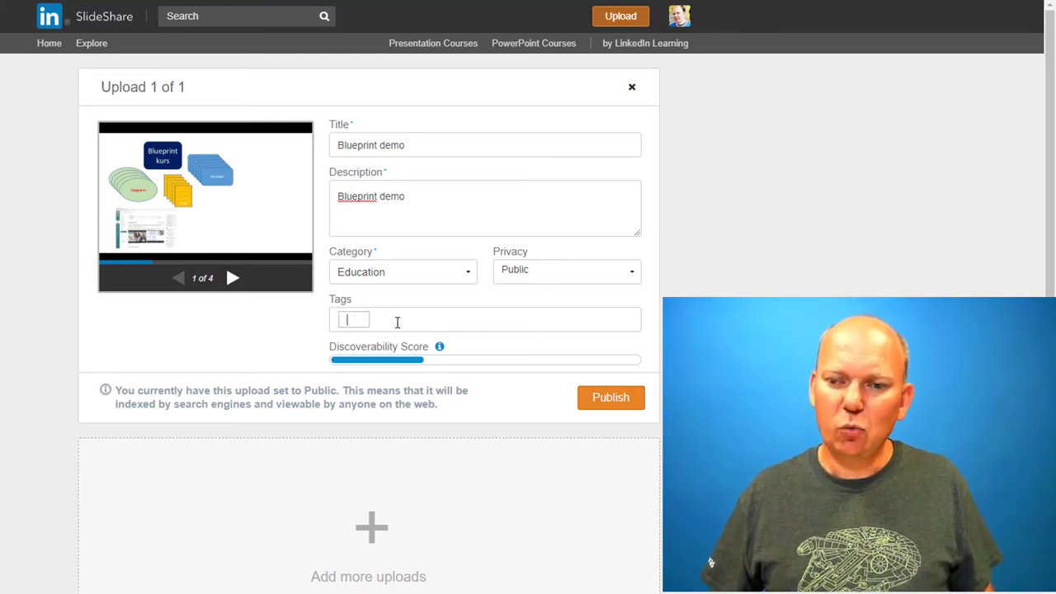
pyautogui.doubleClick(362, 148)
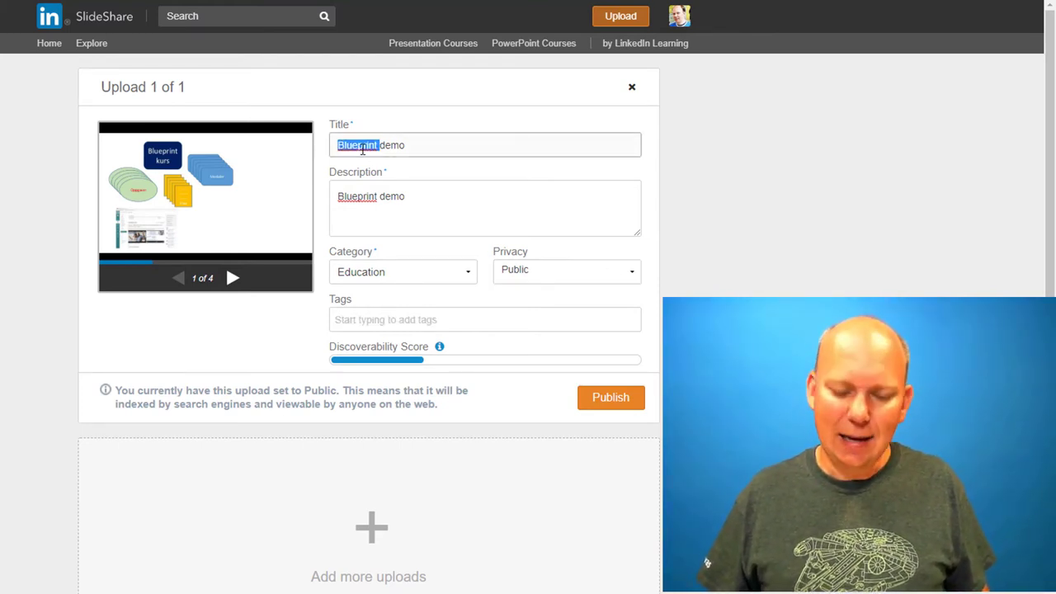
pyautogui.click(391, 324)
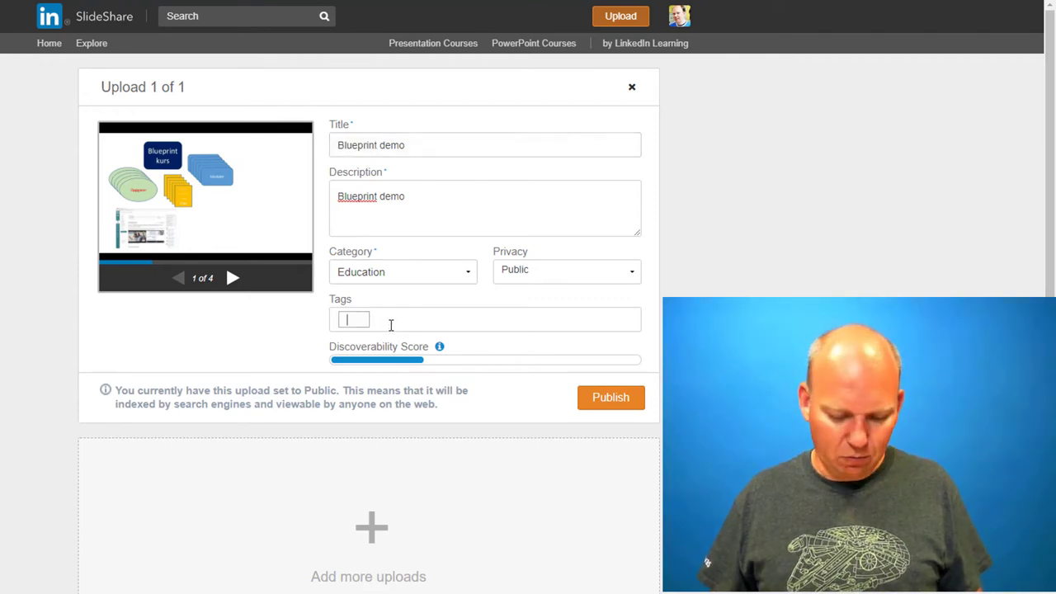
pyautogui.write('int')
pyautogui.press('Return')
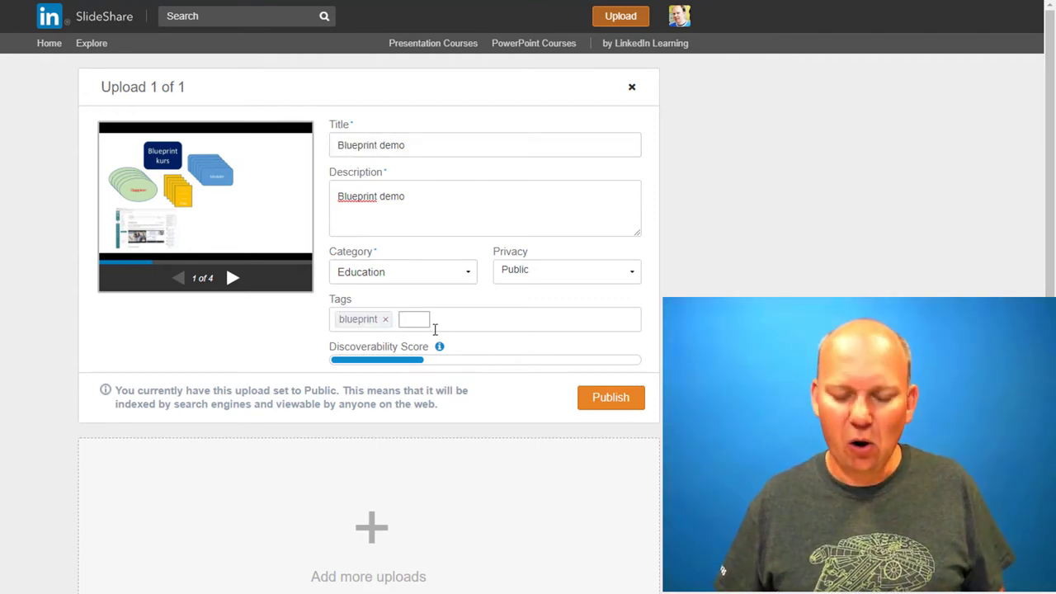
pyautogui.write('ikt')
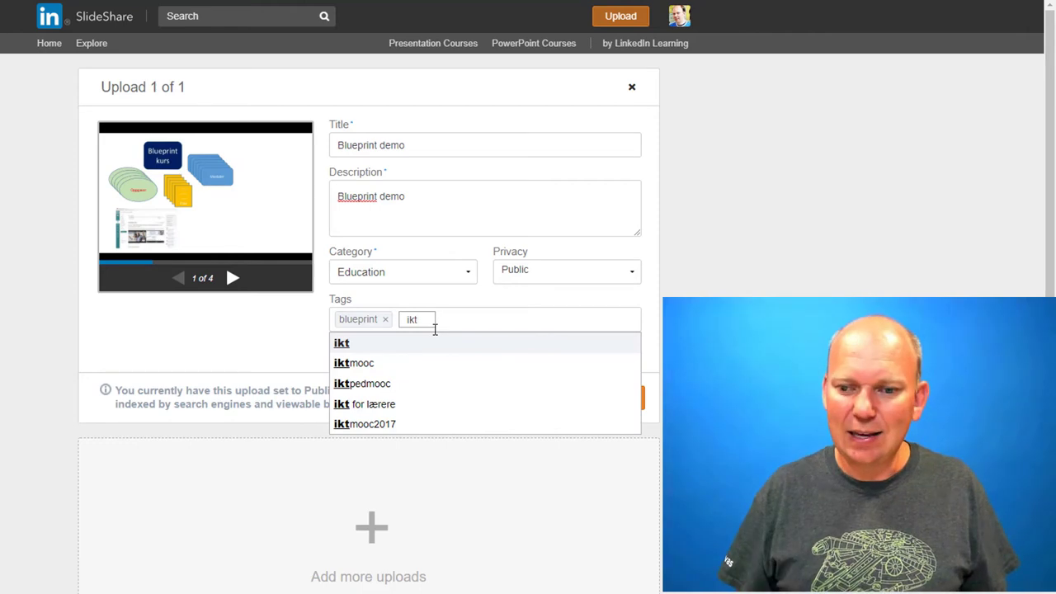
pyautogui.press('Return')
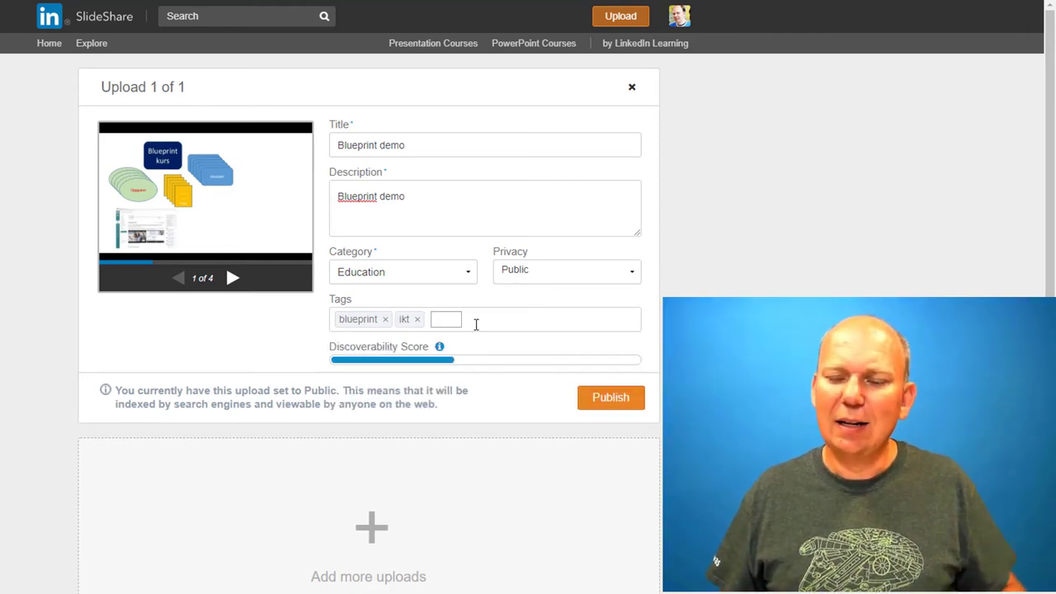
pyautogui.write('ik')
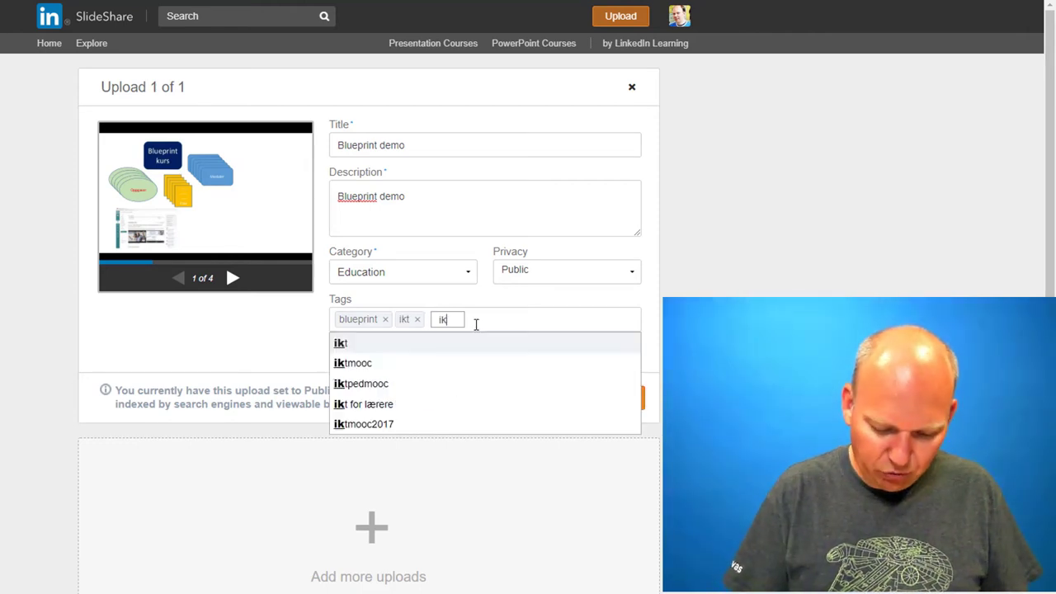
pyautogui.write('t')
pyautogui.click(381, 366)
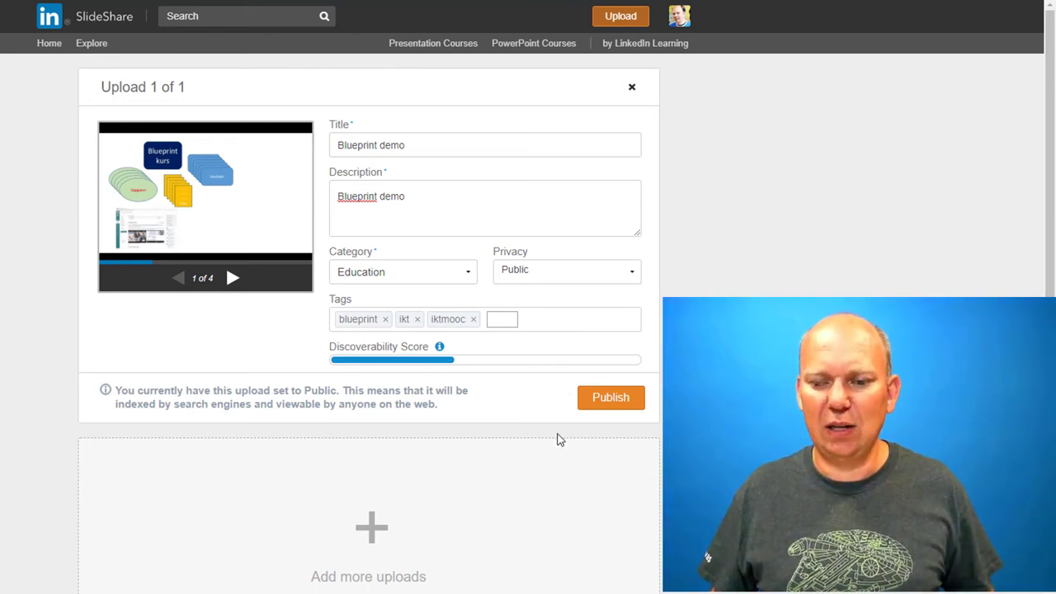
pyautogui.click(613, 399)
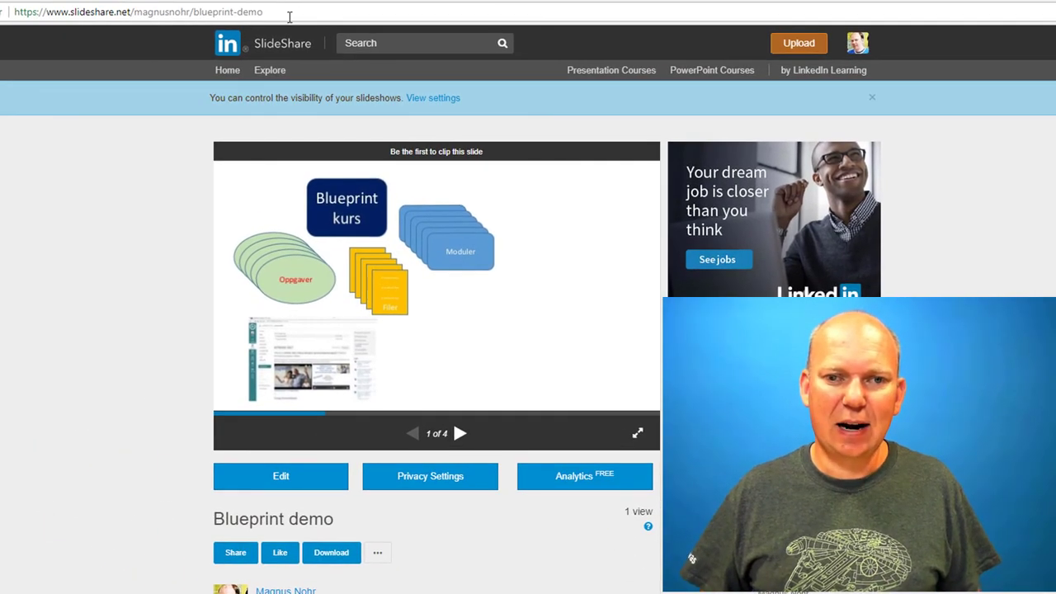
# Copy the published presentation's web address from the address bar
pyautogui.click(288, 13)
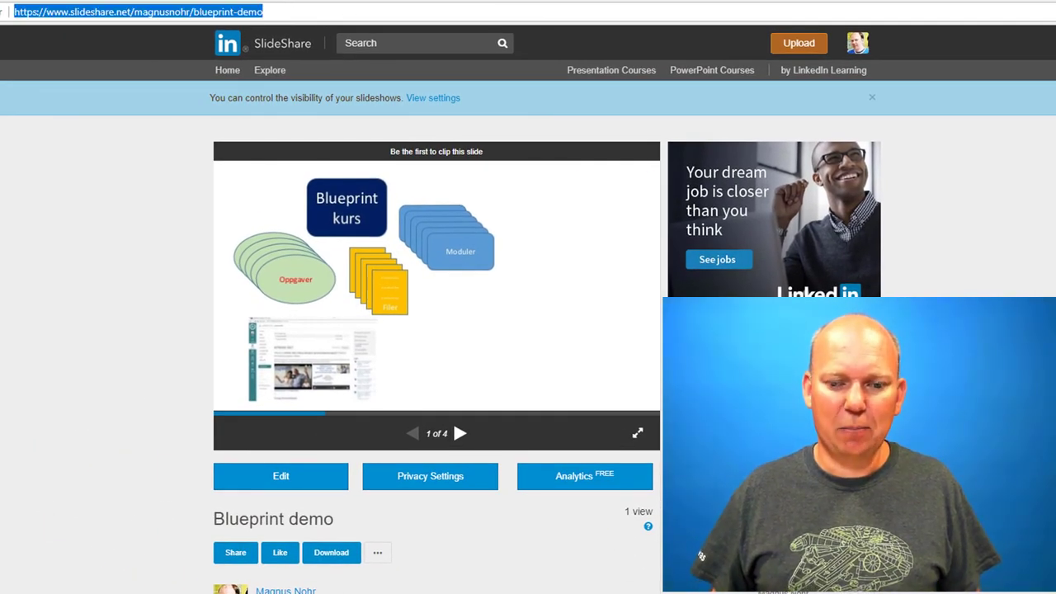
pyautogui.hotkey('alt', 'Tab')
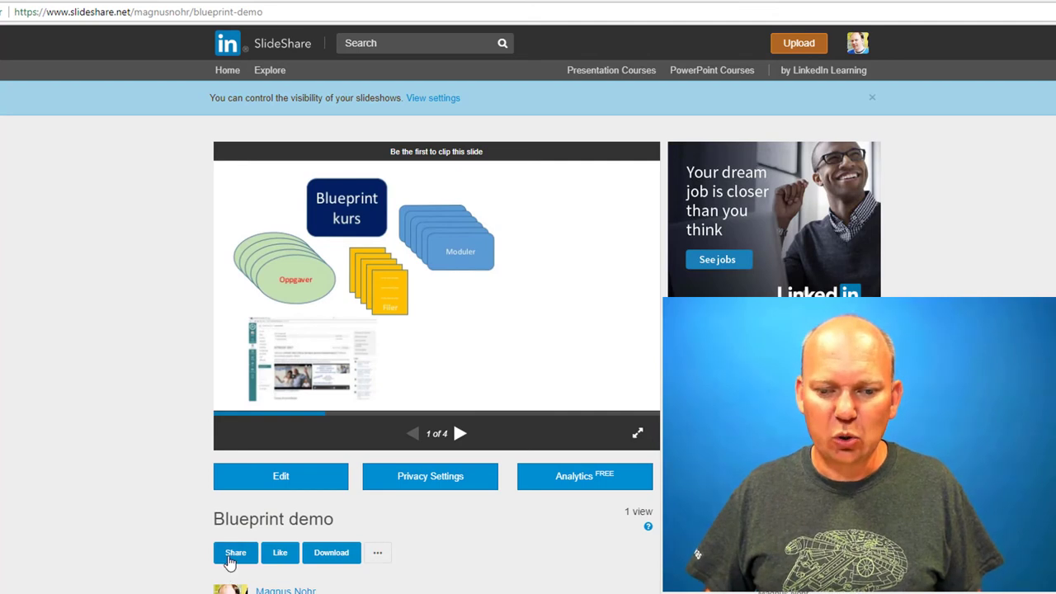
# Show Blueprint demo's share options and select its embed code and direct link
pyautogui.click(237, 552)
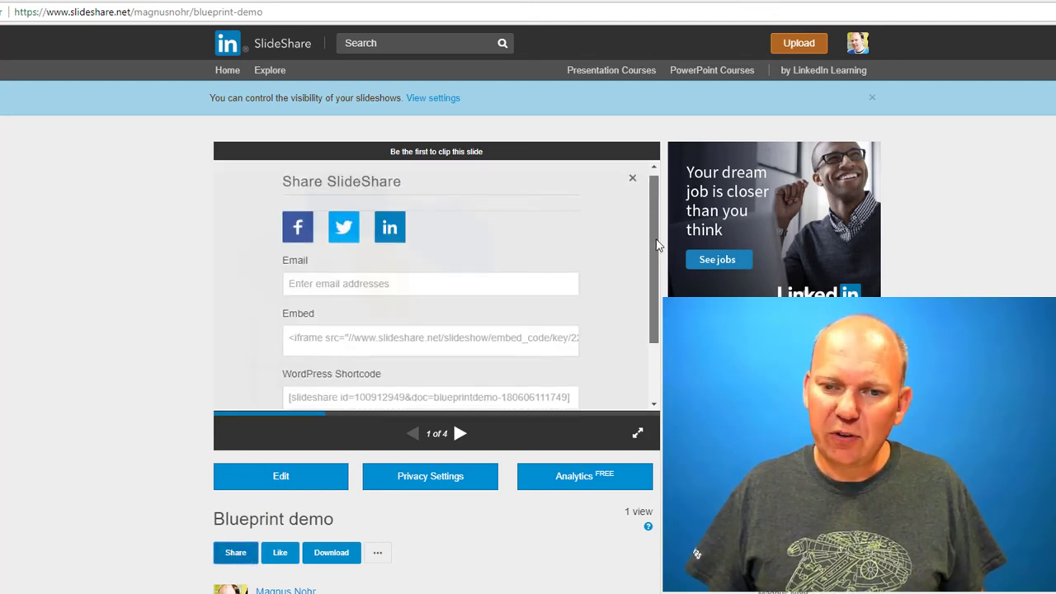
pyautogui.scroll(-2, 651, 277)
pyautogui.click(345, 263)
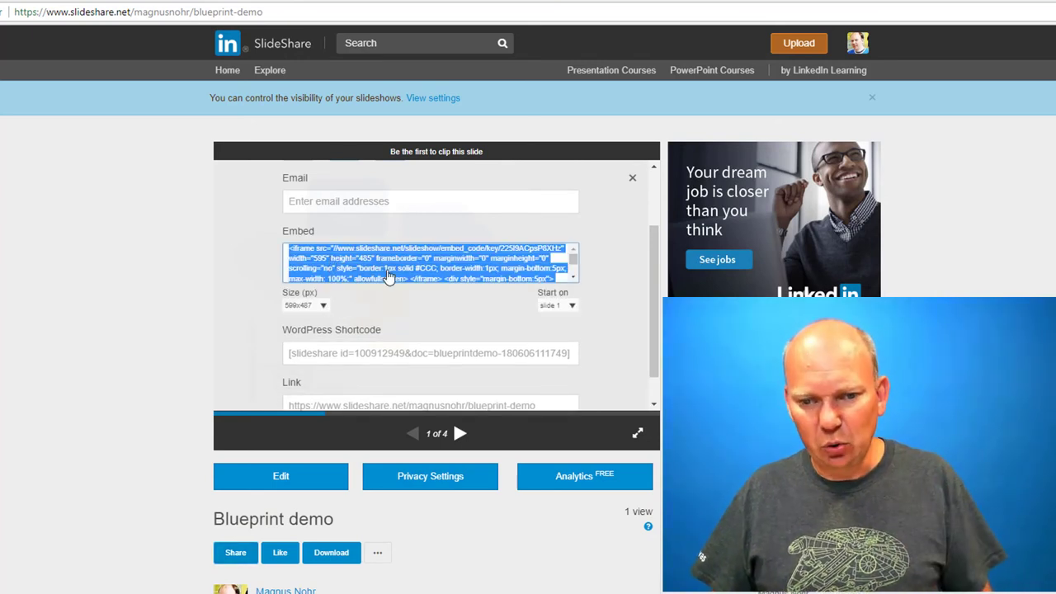
pyautogui.scroll(-1, 650, 237)
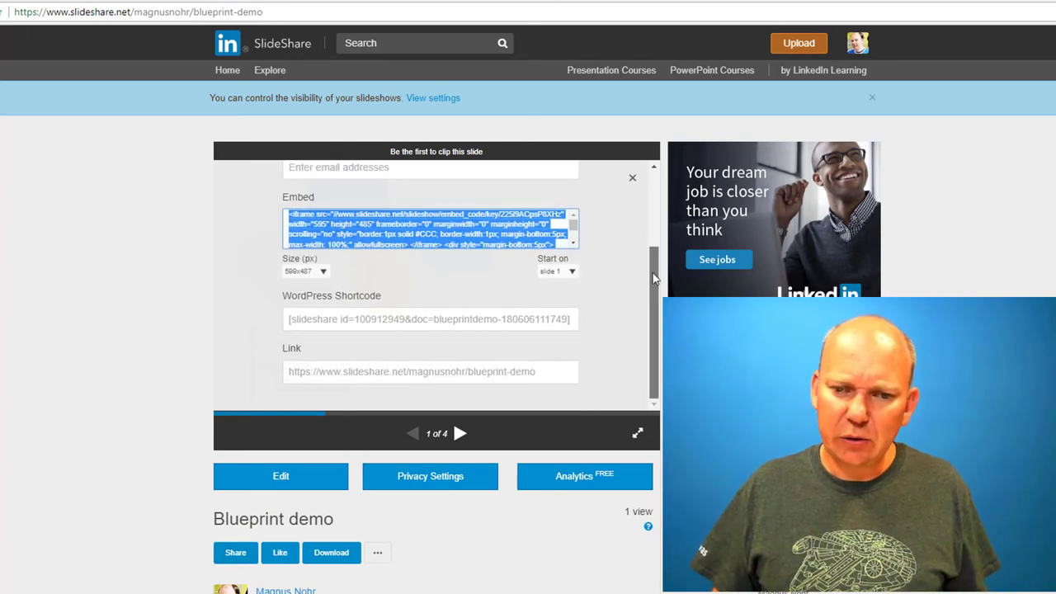
pyautogui.click(474, 381)
pyautogui.click(475, 381)
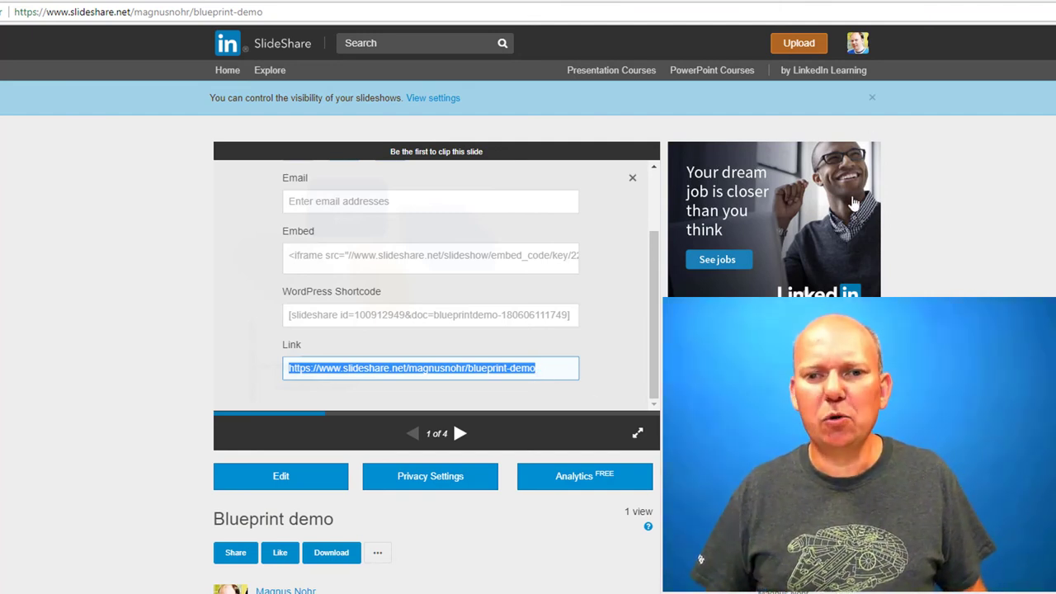
pyautogui.click(554, 591)
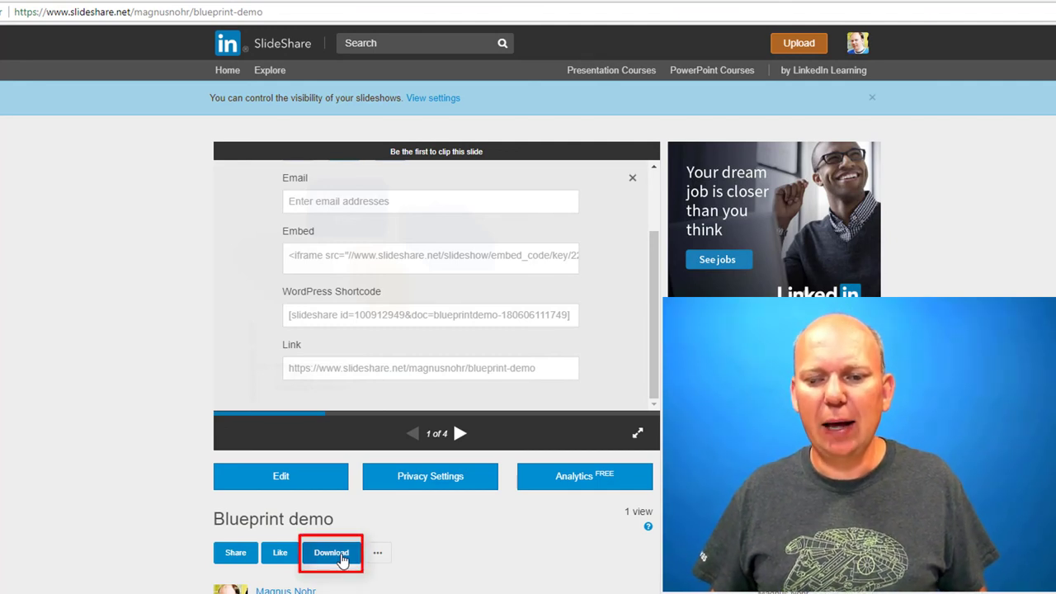
# Review the privacy settings (Public, downloads and clipping allowed), then return to the presentation
pyautogui.click(450, 485)
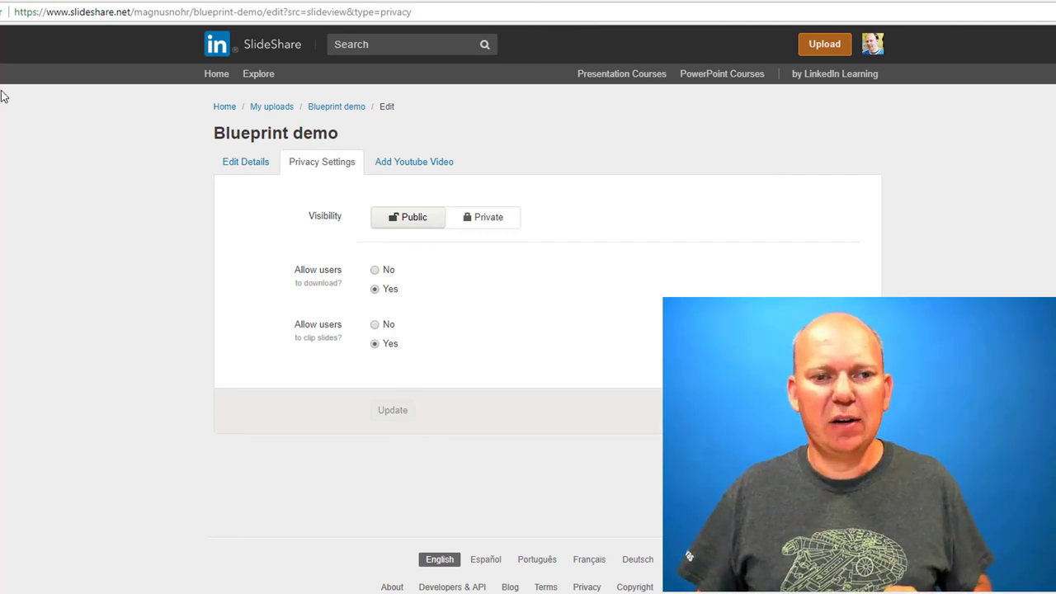
pyautogui.hotkey('alt', 'Left')
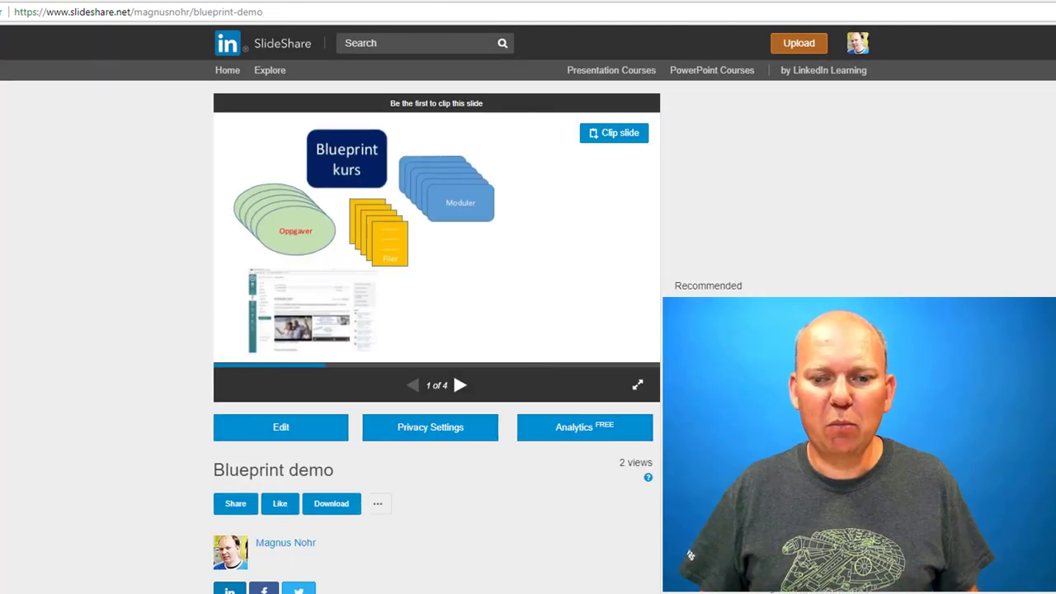